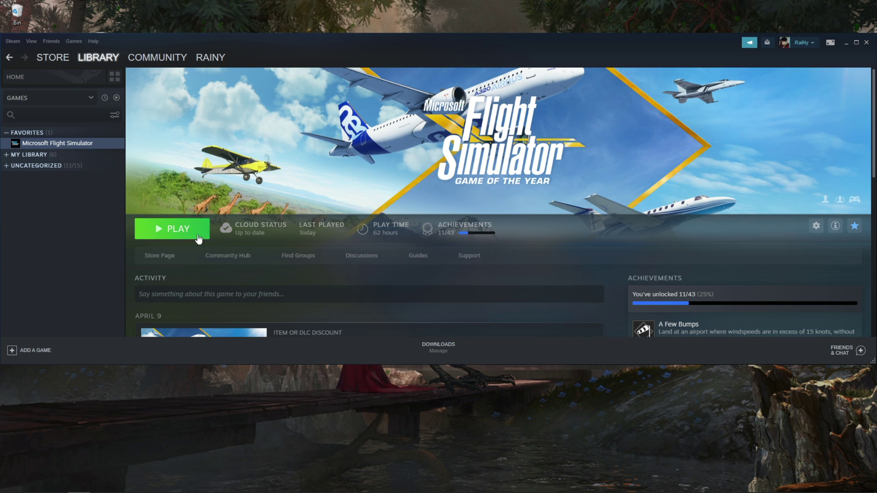
Step: Try to launch Microsoft Flight Simulator, and view the Local Files page of its Steam properties
click(179, 234)
right_click(88, 150)
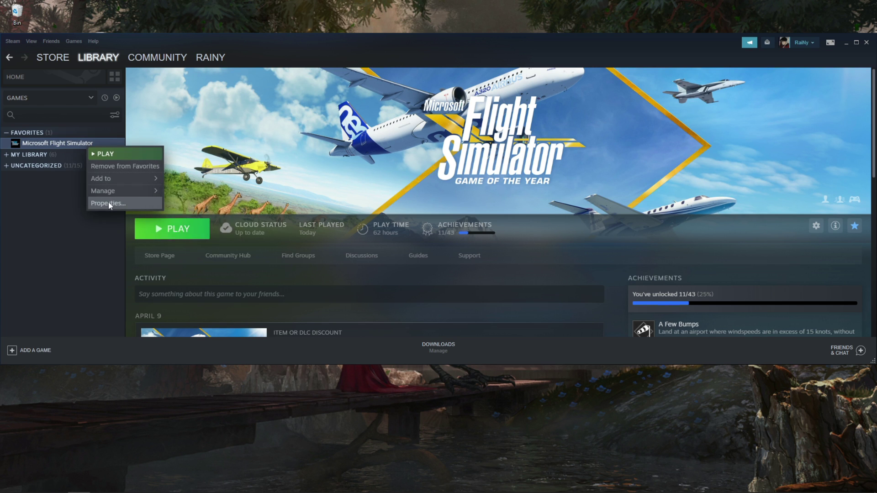
mouse_move(75, 483)
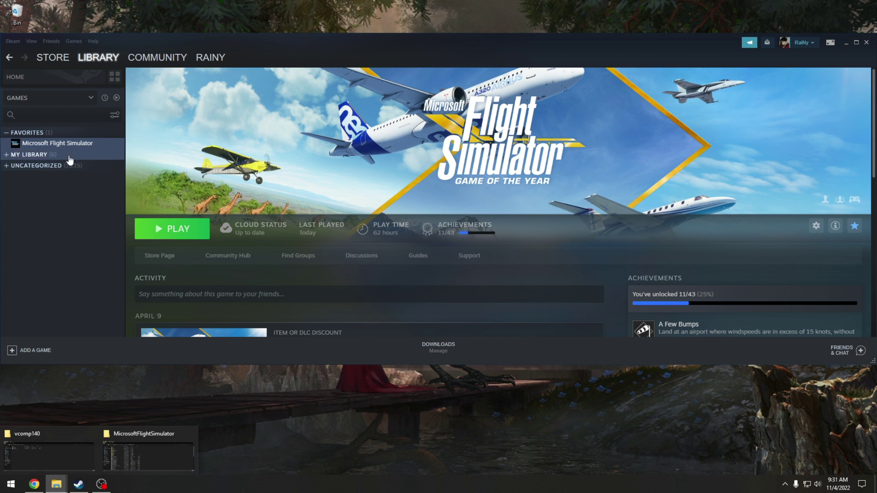
right_click(85, 153)
click(98, 202)
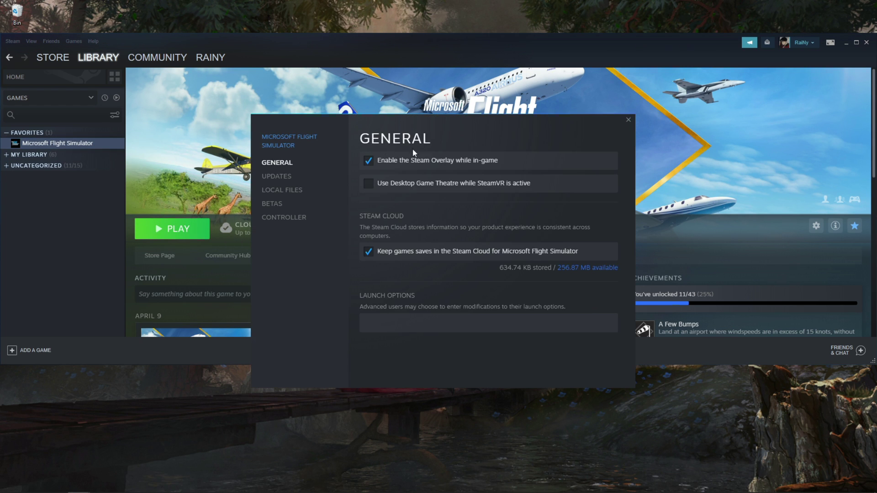
click(279, 177)
click(287, 191)
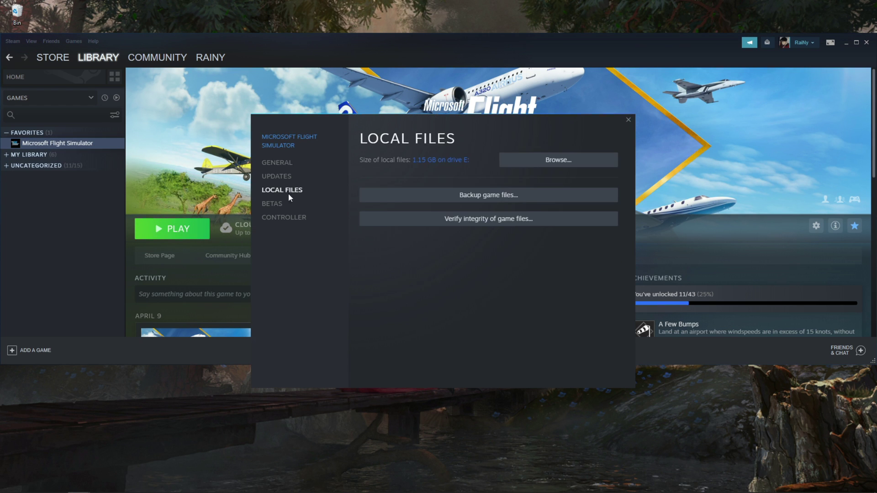
click(629, 119)
Step: Open the properties of the FlightSimulator application in the game's install folder and check its compatibility and high DPI settings
mouse_move(75, 485)
click(164, 462)
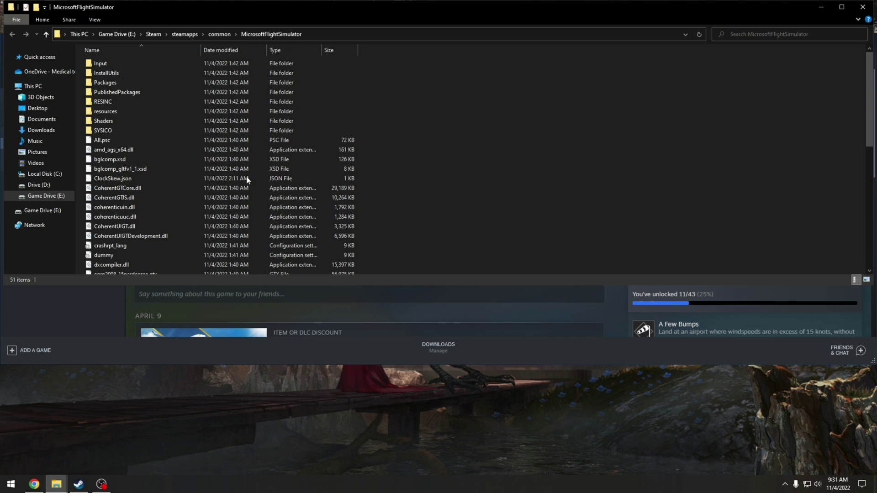
scroll(151, 132, down, 5)
right_click(147, 144)
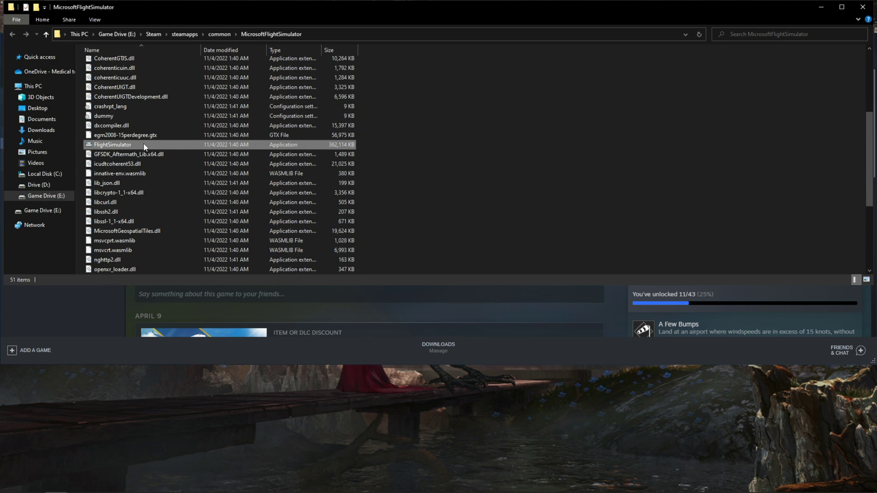
click(213, 355)
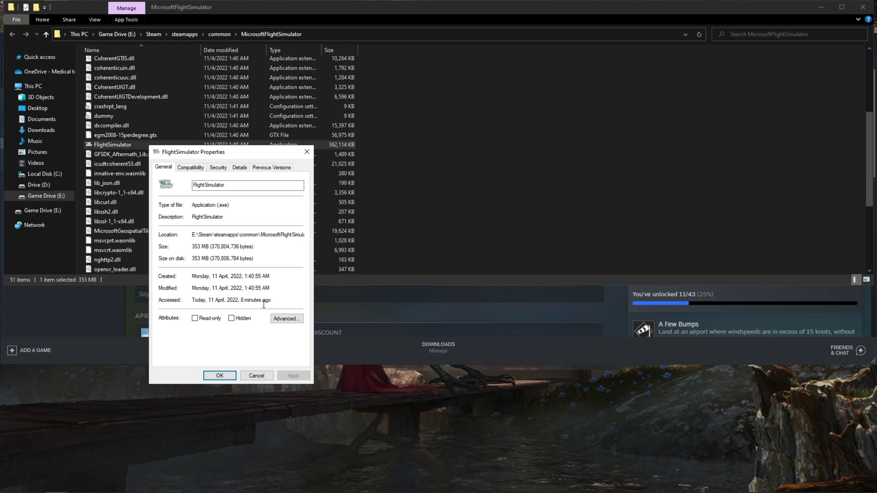
click(196, 167)
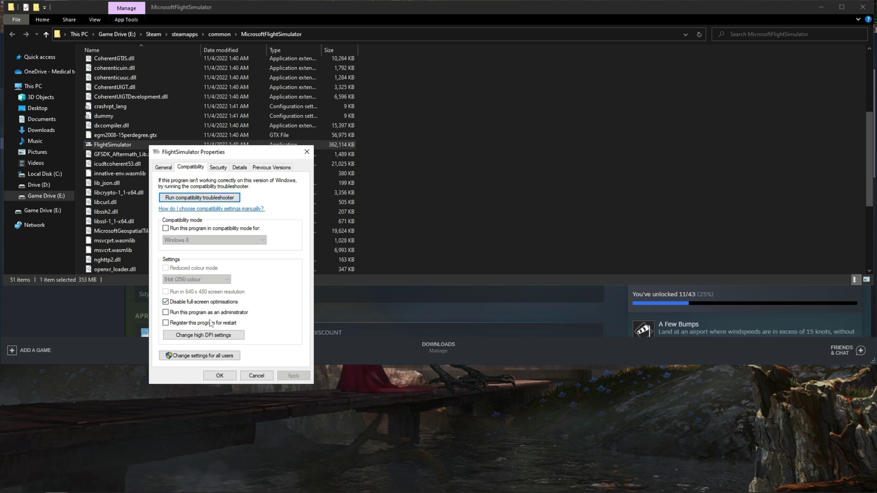
click(213, 337)
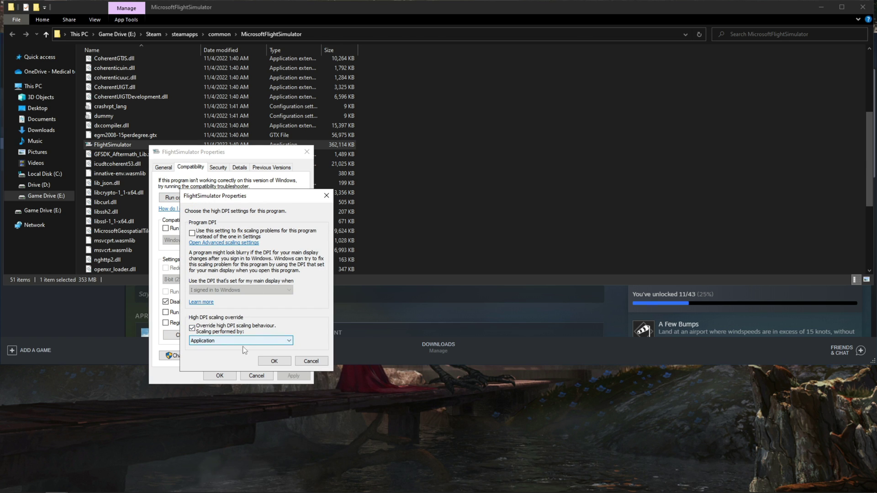
click(307, 363)
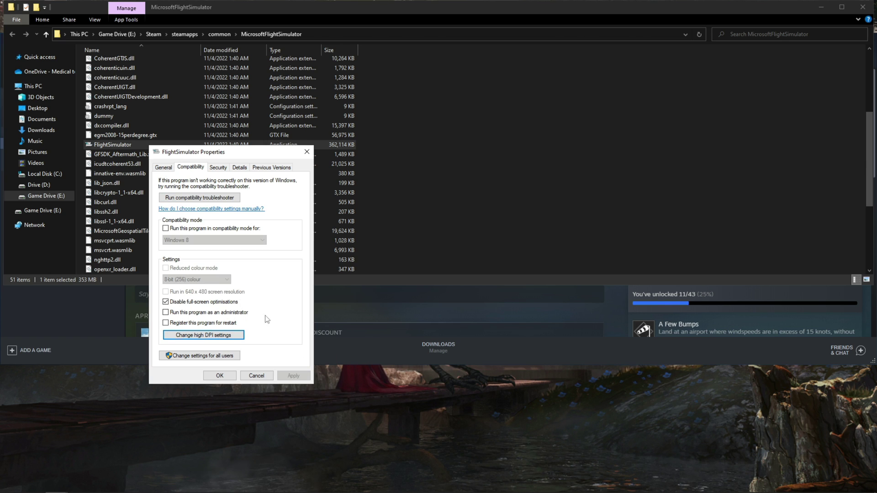
Step: Set FlightSimulator to run as an administrator, apply the change and refresh the game folder
click(173, 313)
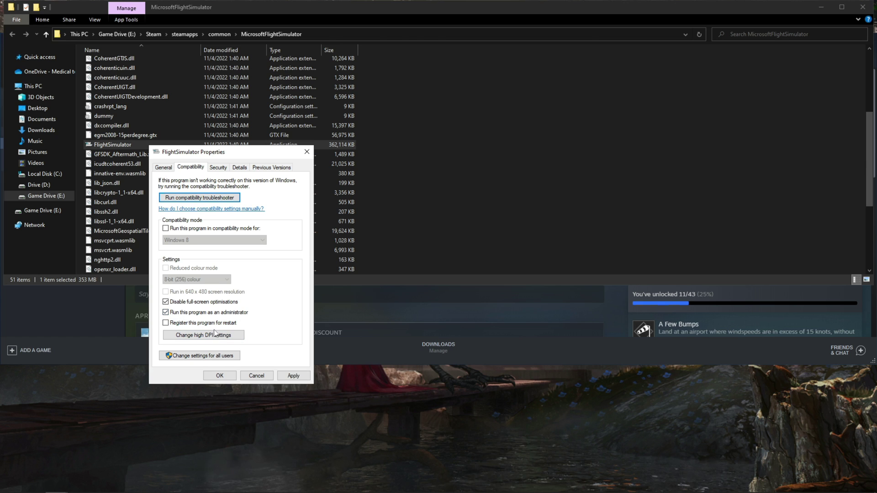
click(293, 376)
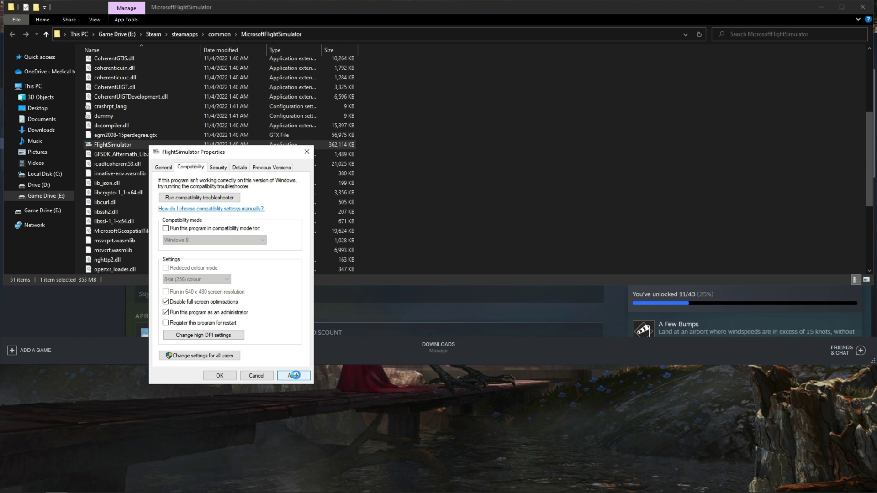
click(220, 376)
right_click(608, 110)
click(630, 145)
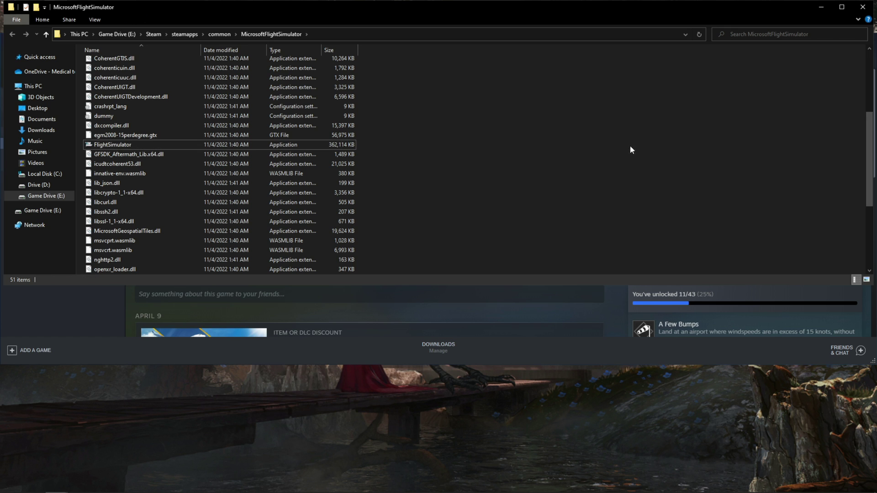
Step: Minimise the game folder, test-launch Microsoft Flight Simulator from the Steam library and dismiss the error dialog
click(825, 7)
click(153, 232)
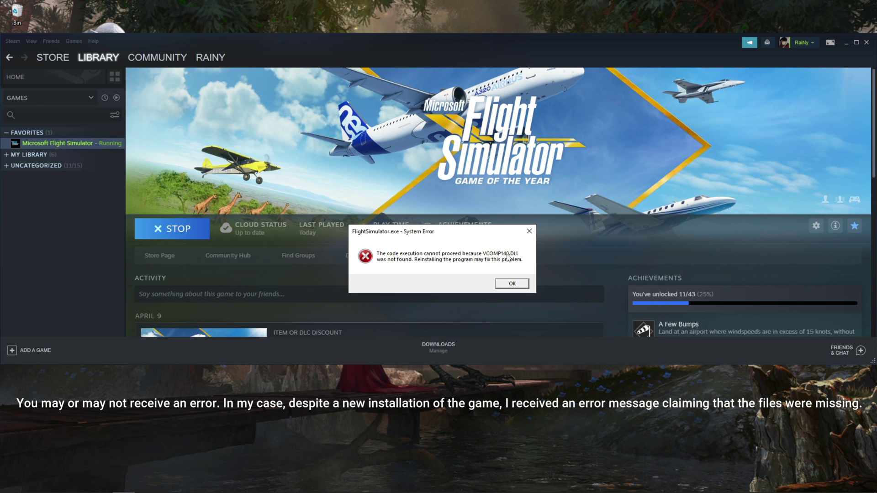
click(522, 286)
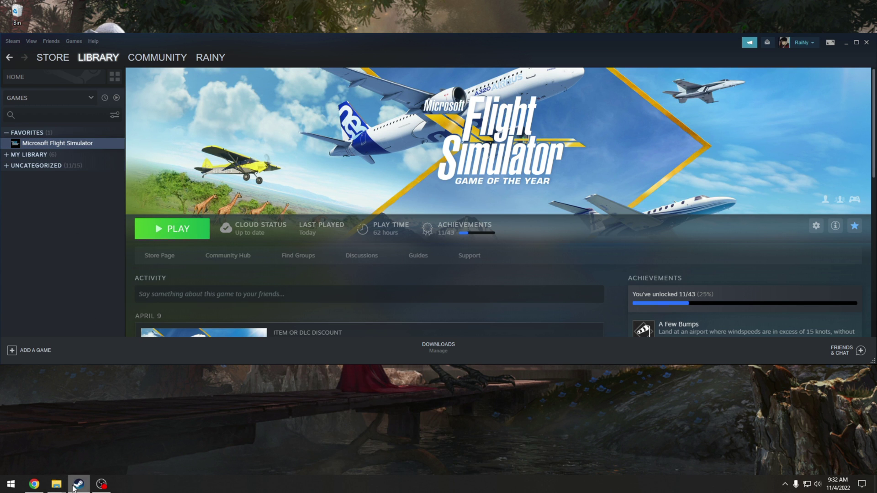
Step: Turn off running as an administrator in the FlightSimulator application's compatibility properties and apply the change
mouse_move(78, 484)
click(125, 459)
scroll(145, 188, down, 3)
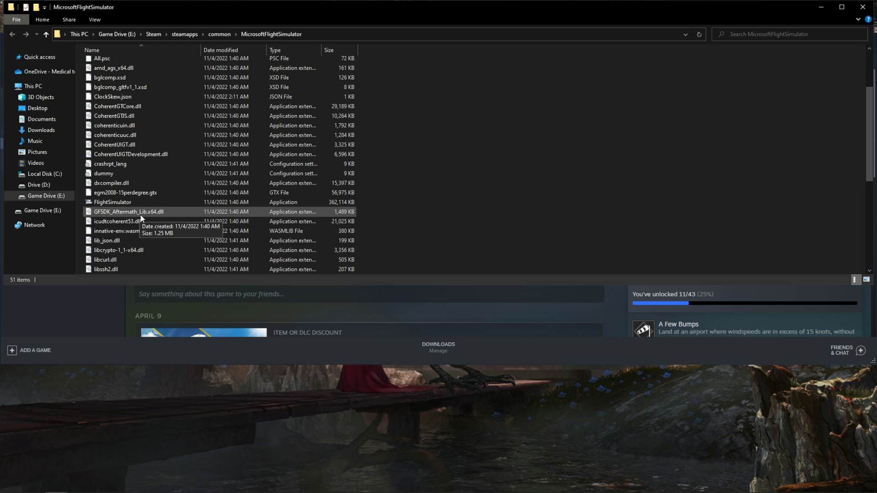
right_click(138, 202)
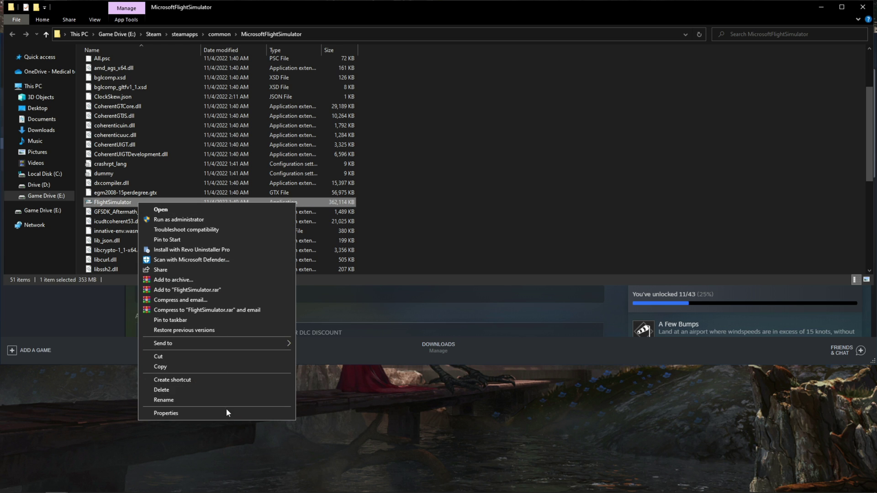
click(227, 412)
click(189, 226)
drag(199, 215, 210, 74)
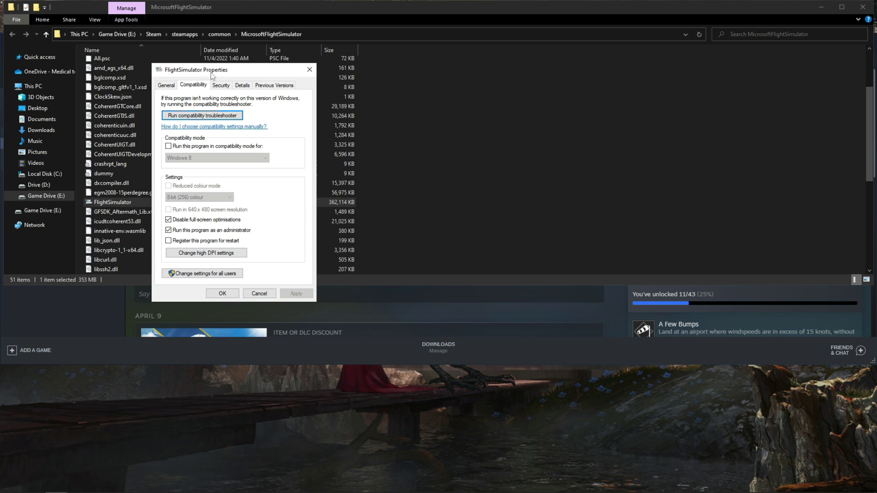
click(198, 232)
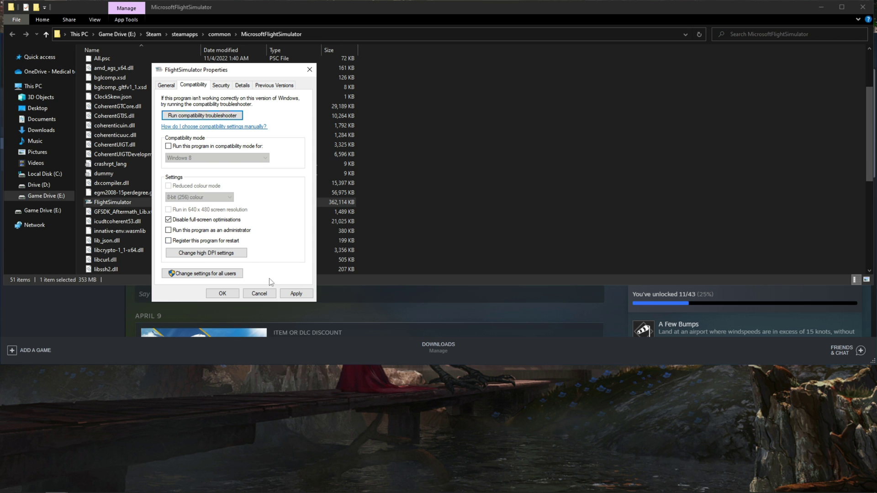
click(296, 293)
click(223, 294)
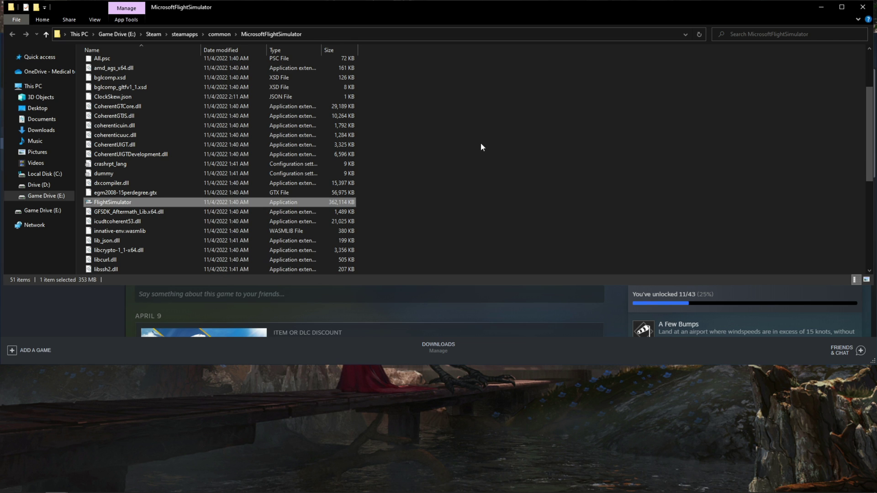
Step: Switch to Chrome, copy the name VCOMP140.DLL from the download page and search Google for it in a new tab
click(822, 7)
click(41, 486)
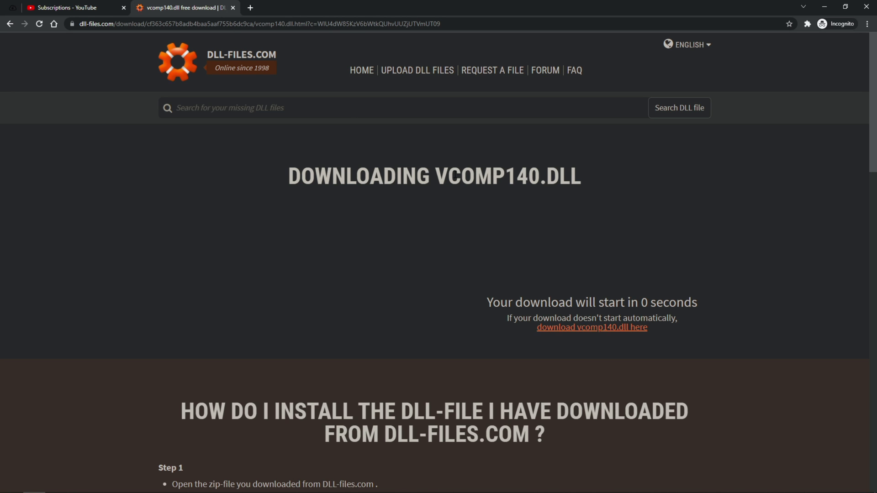
drag(435, 177, 580, 177)
right_click(491, 175)
click(530, 181)
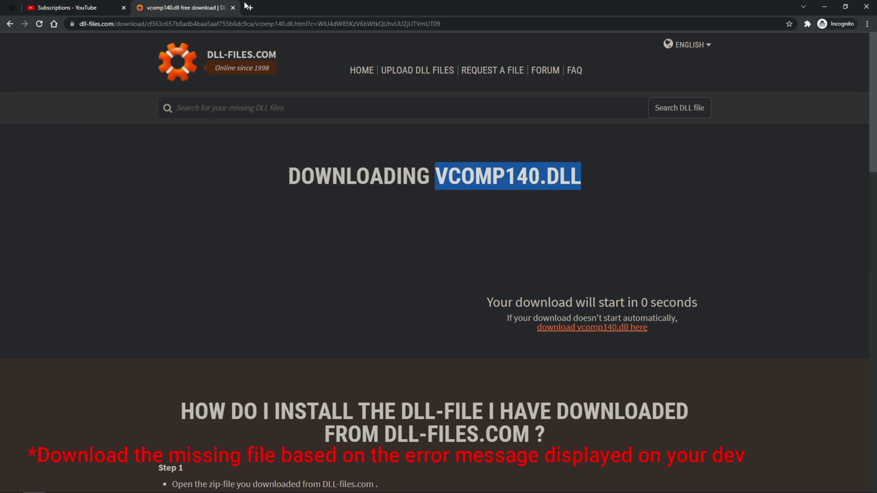
click(250, 8)
key(ctrl+v)
key(Return)
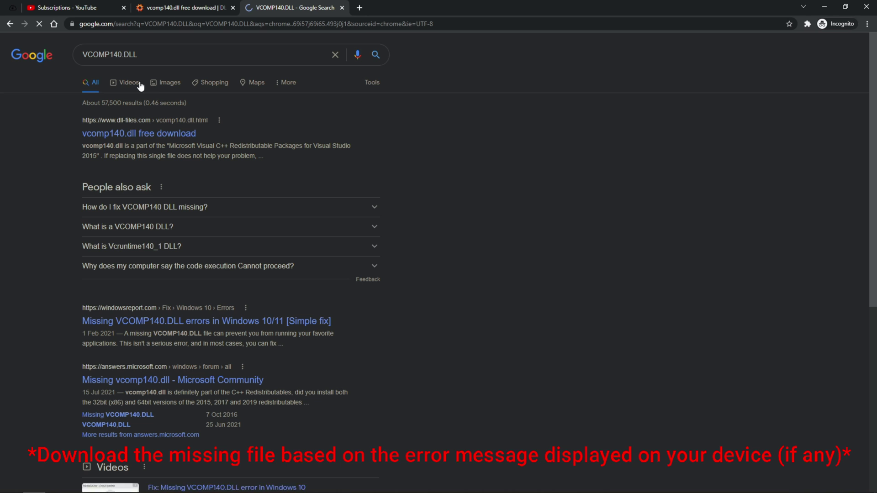
Step: Open the dll-files.com result, examine the 64-bit version 14.25.28508.3 download, and close the tab and minimise the browser
click(185, 138)
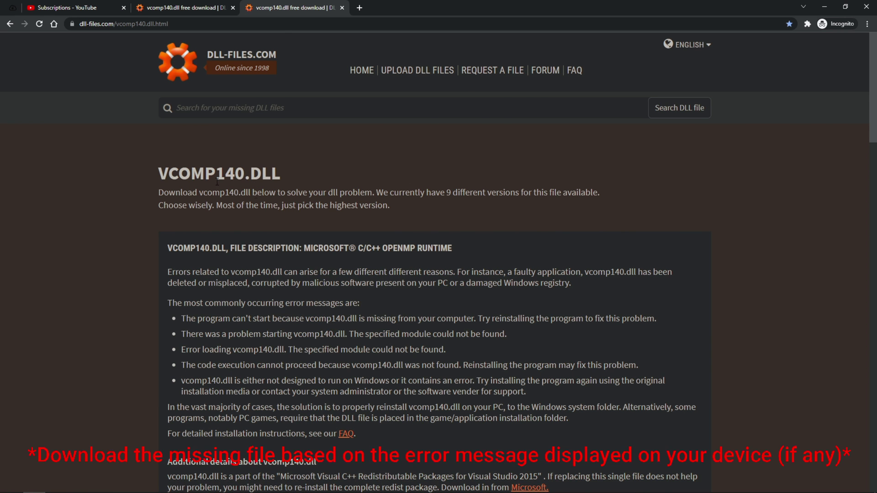
scroll(337, 196, down, 10)
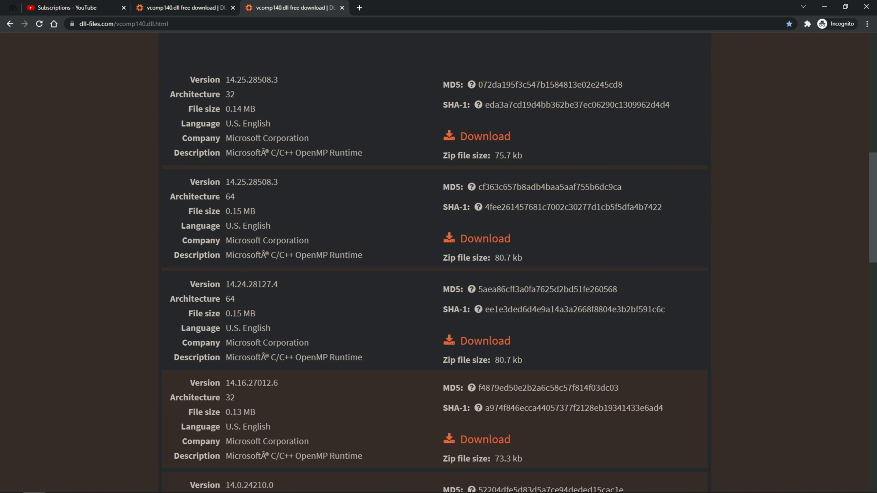
drag(228, 198, 234, 197)
middle_click(295, 4)
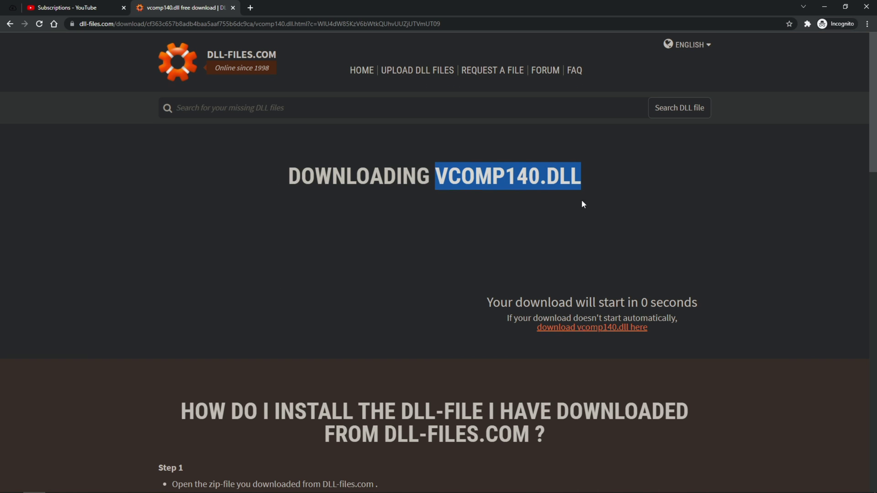
click(824, 6)
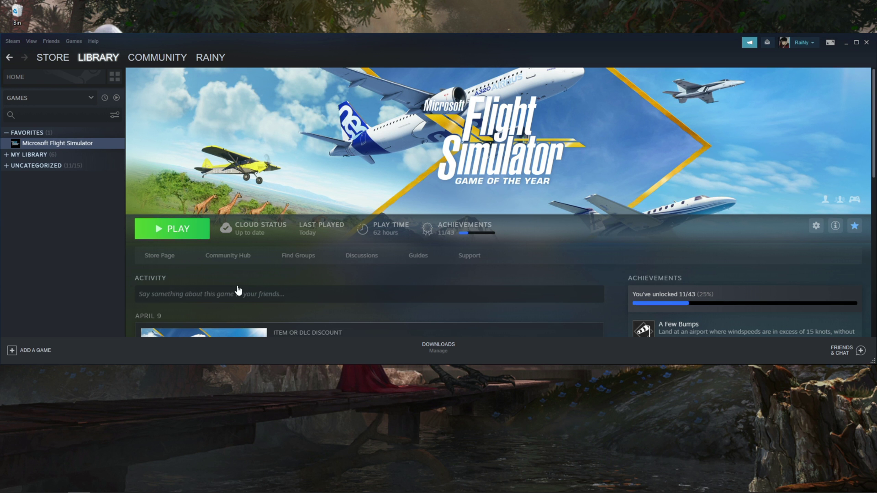
Step: Open the downloaded vcomp140 folder, read its README file and close it
mouse_move(95, 465)
click(98, 441)
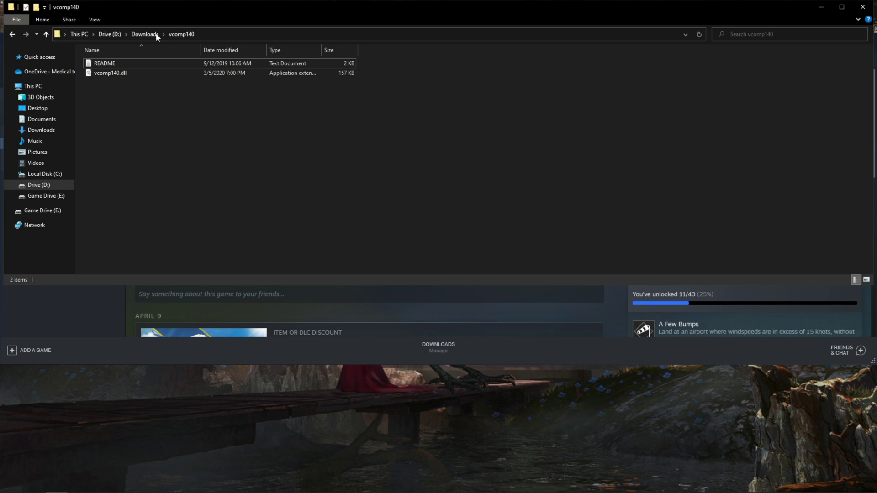
mouse_move(128, 78)
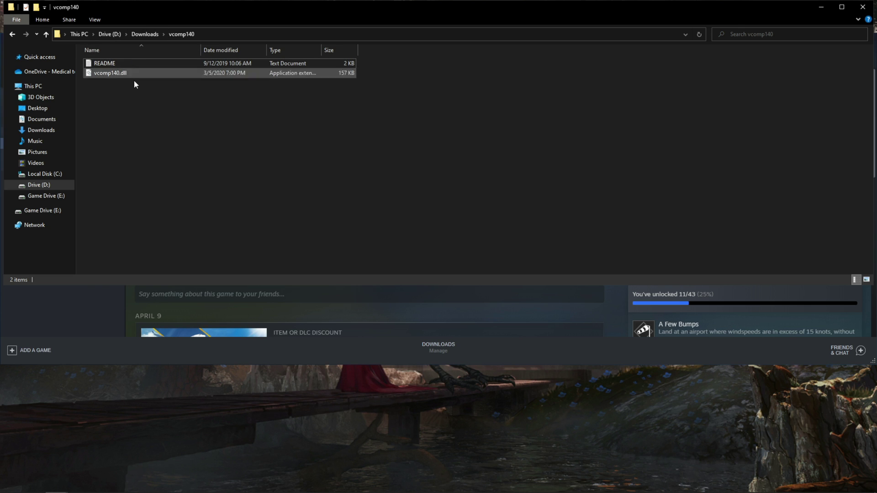
double_click(113, 65)
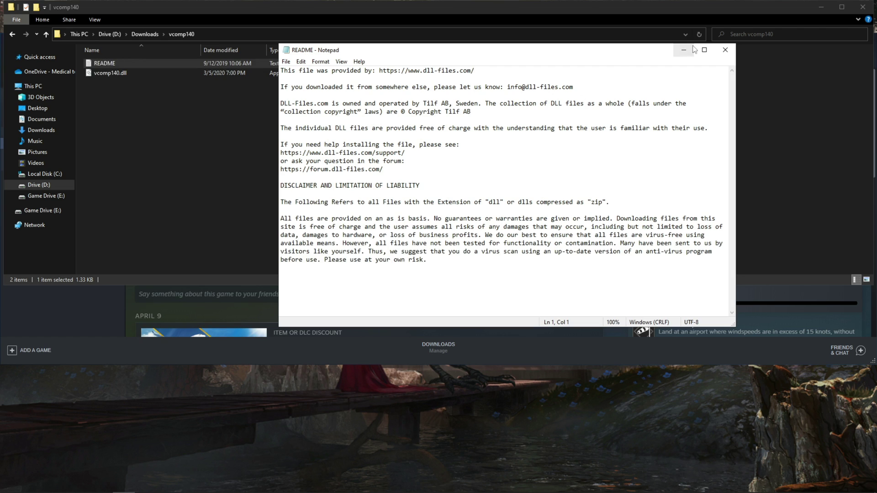
click(729, 47)
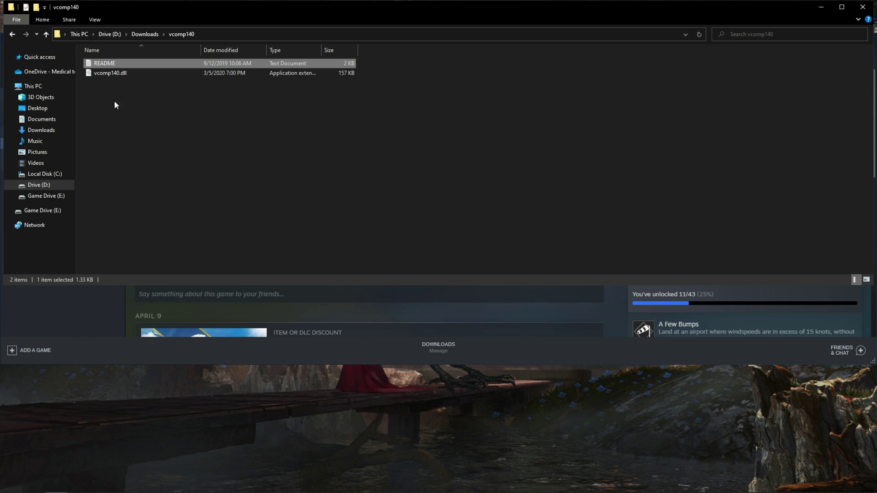
Step: Copy vcomp140.dll into the MicrosoftFlightSimulator install folder and refresh the folder
right_click(106, 76)
click(134, 179)
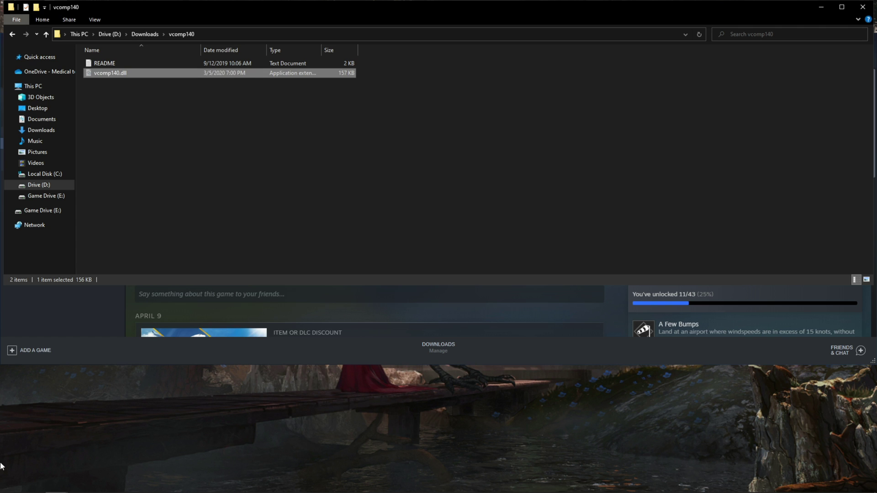
mouse_move(56, 484)
click(145, 448)
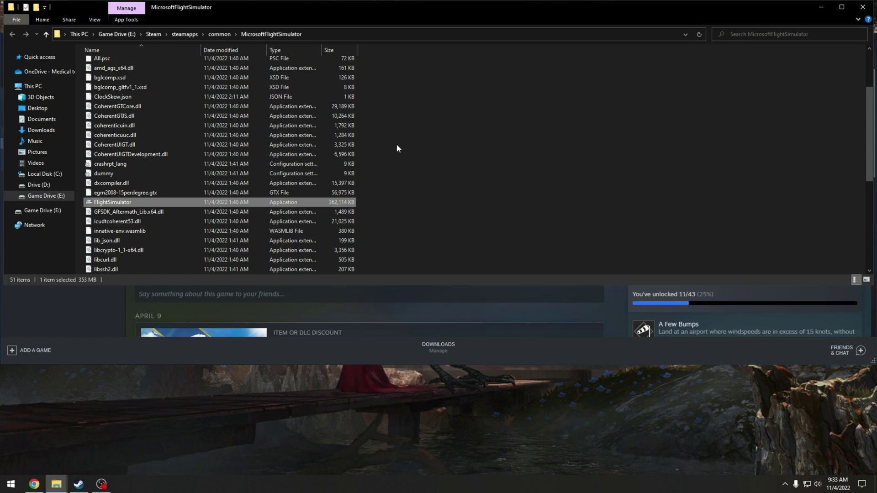
right_click(517, 119)
click(550, 181)
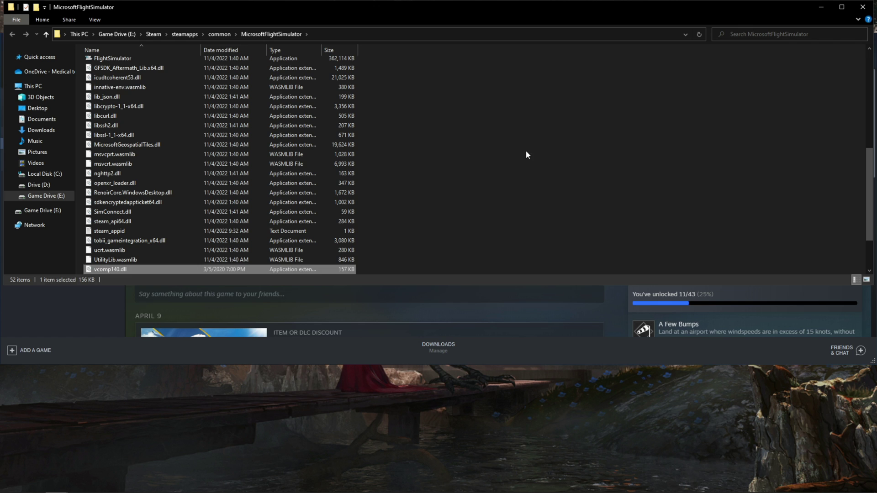
right_click(526, 151)
click(555, 183)
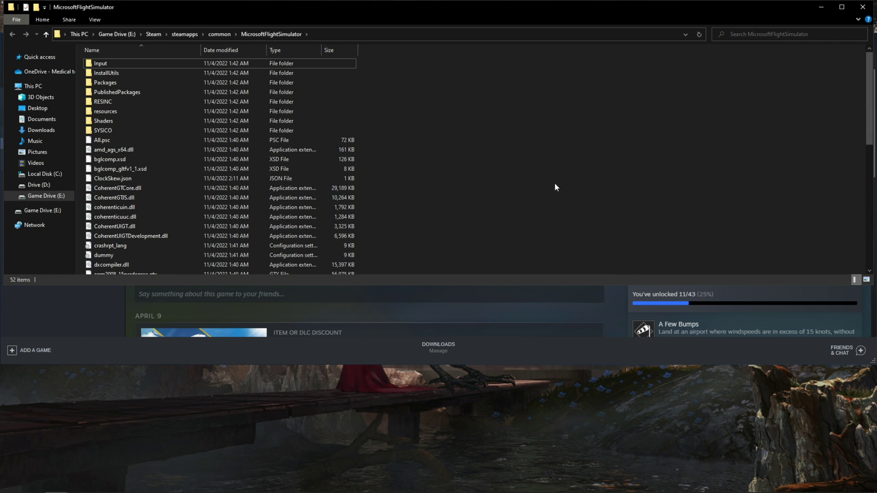
Step: Minimise the folder windows, launch Microsoft Flight Simulator from the Steam library and minimise the OBS window
click(821, 7)
click(821, 6)
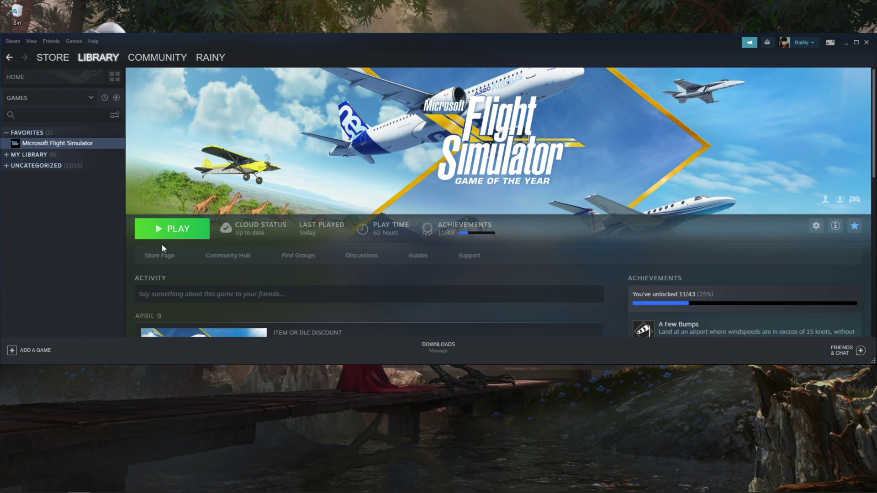
click(167, 234)
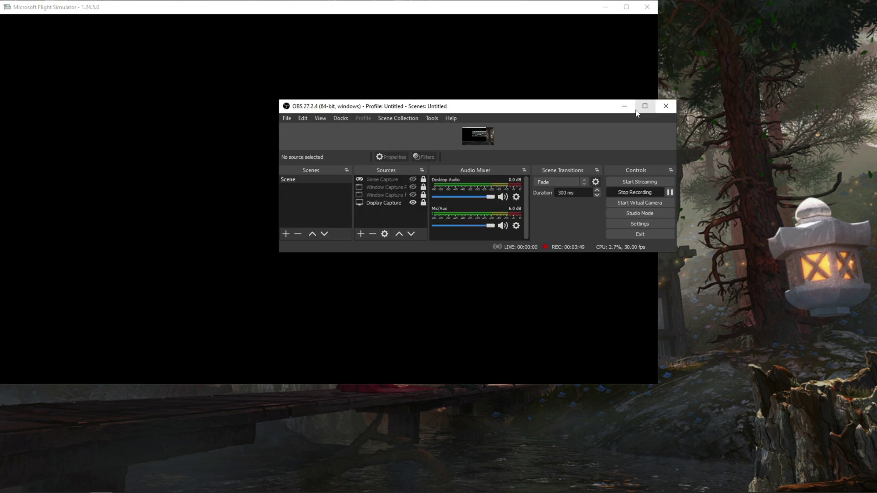
click(630, 105)
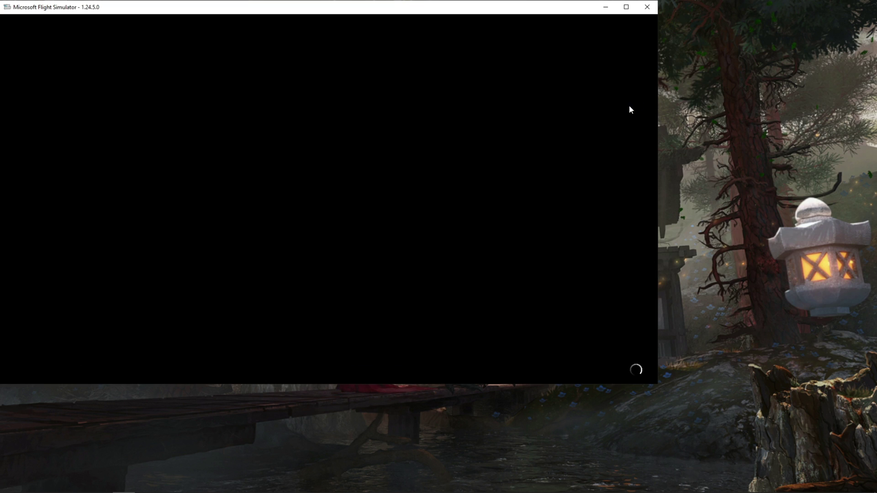